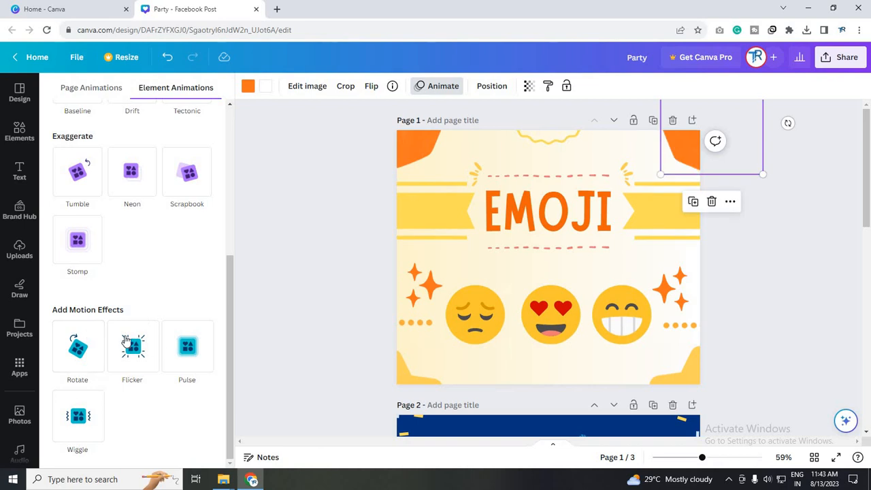
- Preview the Flicker, Rotate and Pulse motion effects on the orange shape in page 1's upper-right corner
{"action": "left_click", "coordinate": [132, 346]}
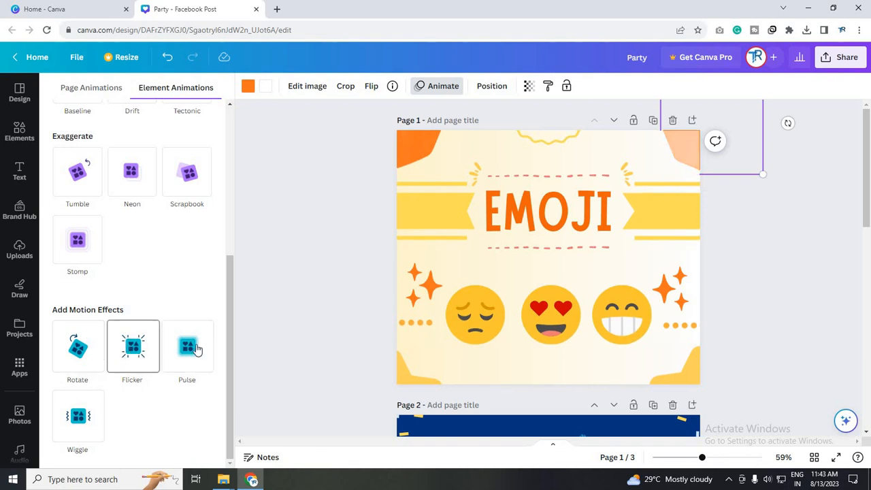
{"action": "left_click", "coordinate": [77, 373]}
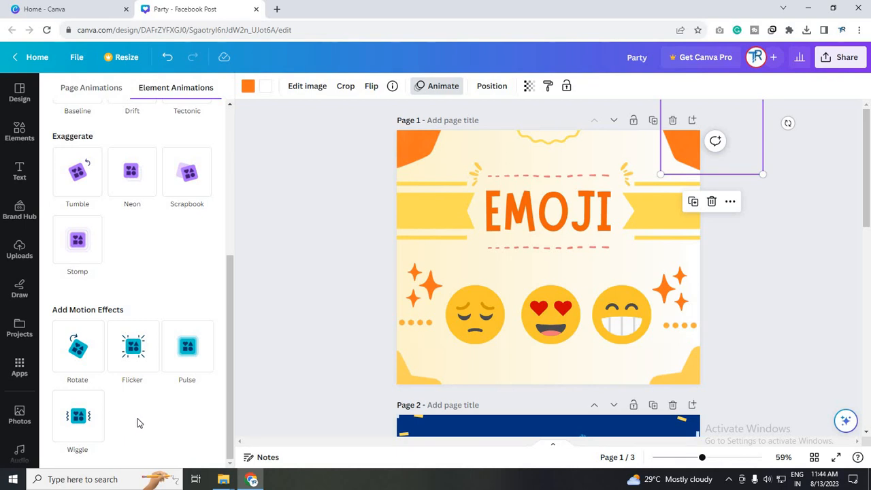
{"action": "left_click", "coordinate": [183, 340]}
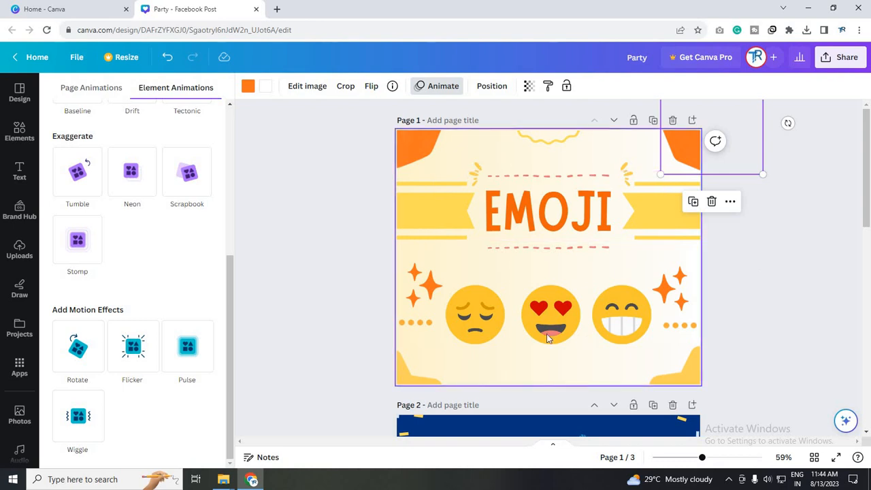
- Preview the motion effects on the heart-eyes emoji and apply Rotate to it
{"action": "left_click", "coordinate": [496, 332]}
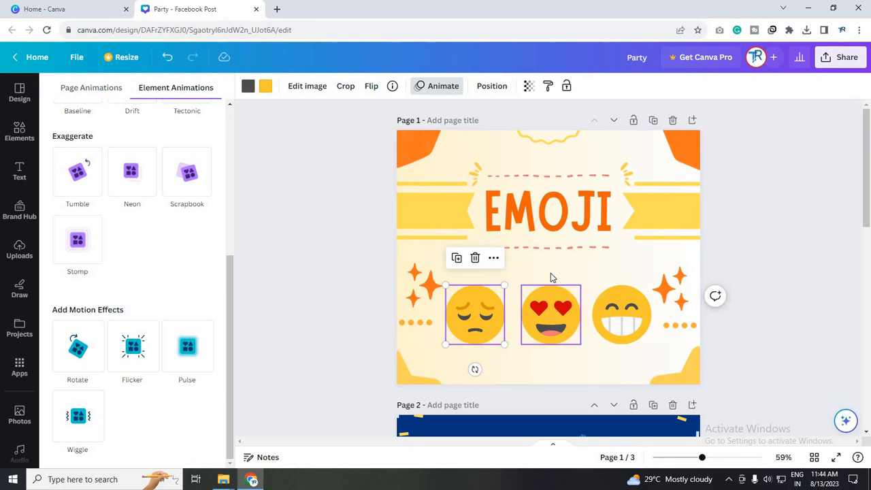
{"action": "left_click", "coordinate": [550, 318]}
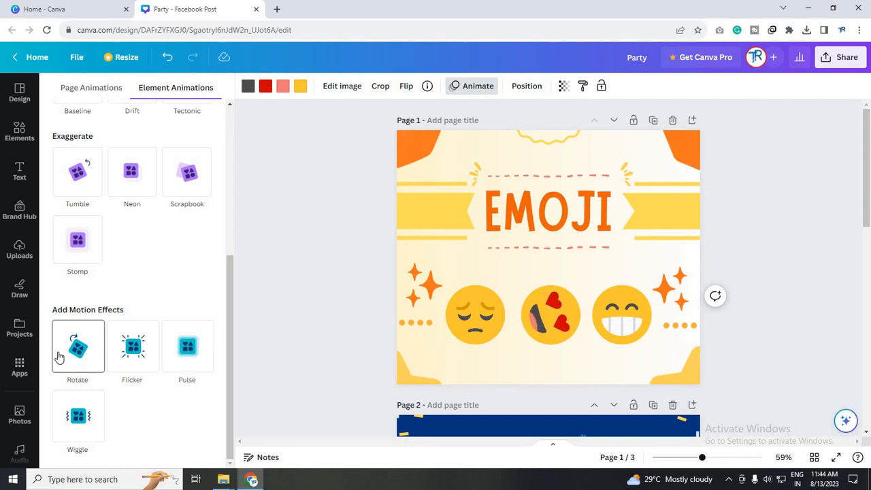
{"action": "left_click", "coordinate": [127, 359]}
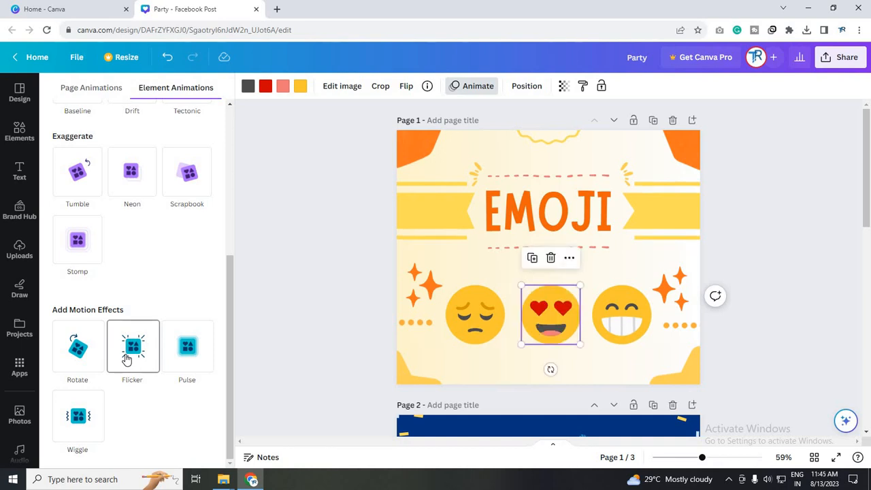
{"action": "left_click", "coordinate": [213, 355]}
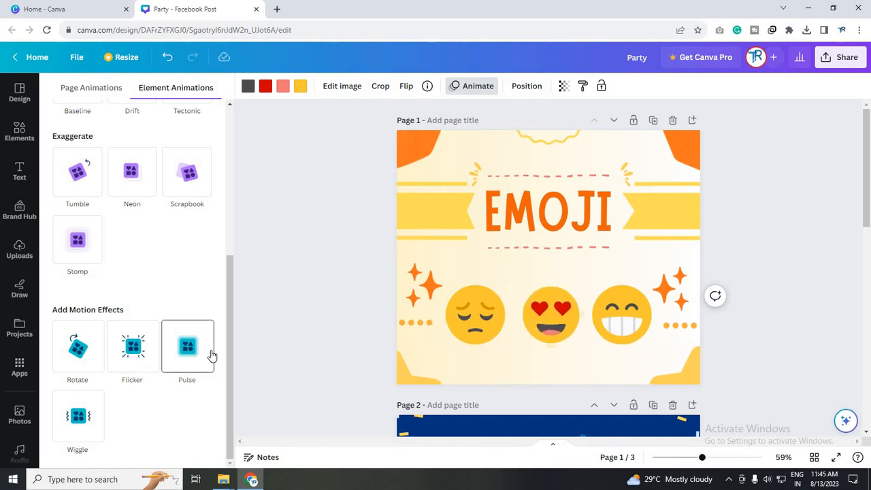
{"action": "left_click", "coordinate": [79, 423]}
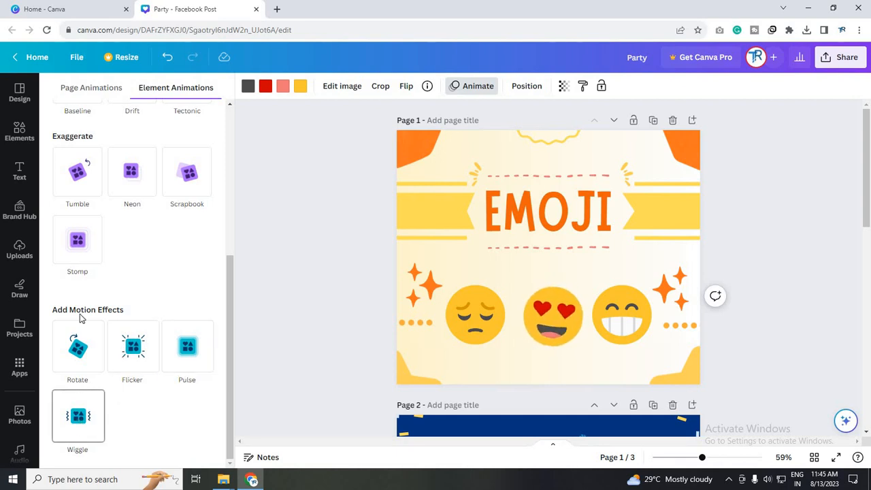
{"action": "left_click", "coordinate": [90, 370]}
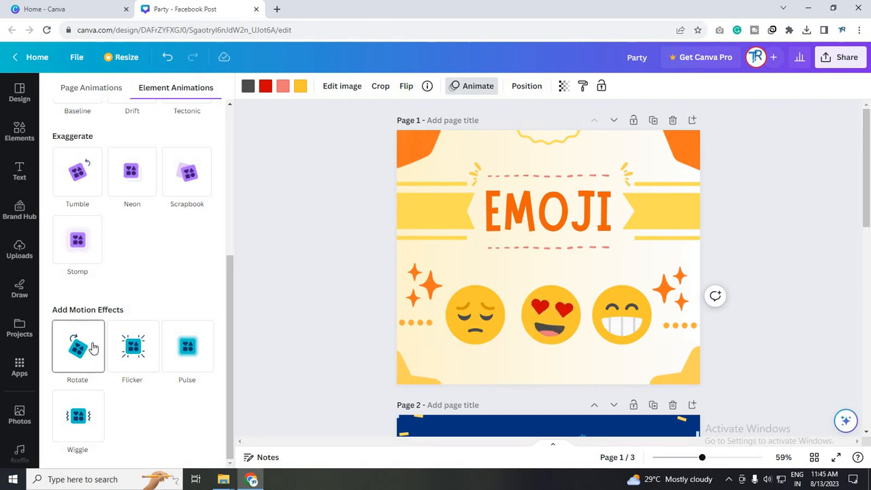
{"action": "left_click", "coordinate": [133, 376]}
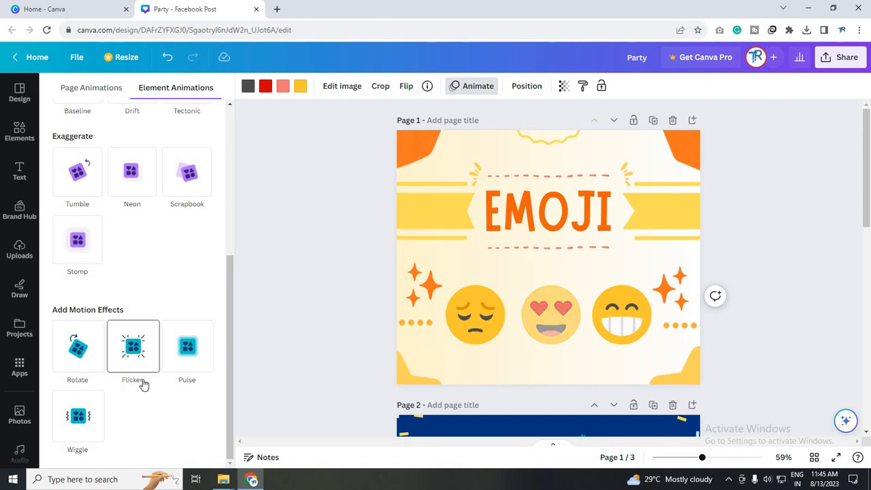
{"action": "left_click", "coordinate": [210, 374]}
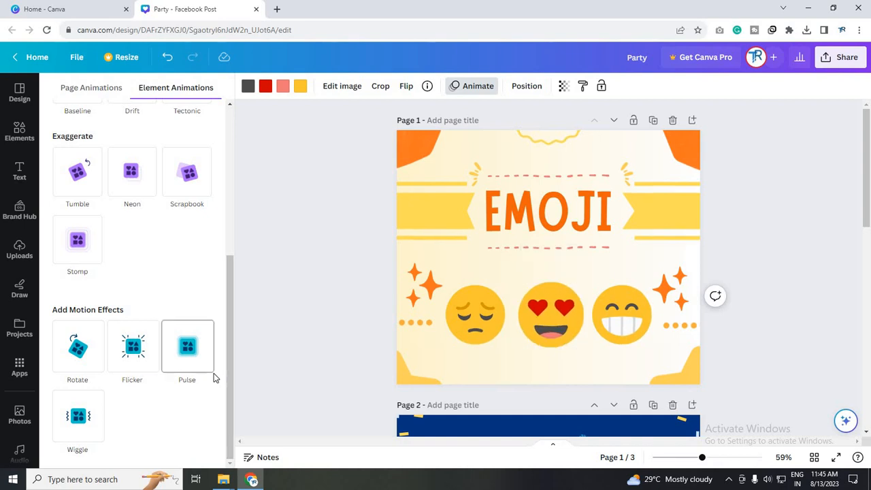
{"action": "left_click", "coordinate": [98, 412]}
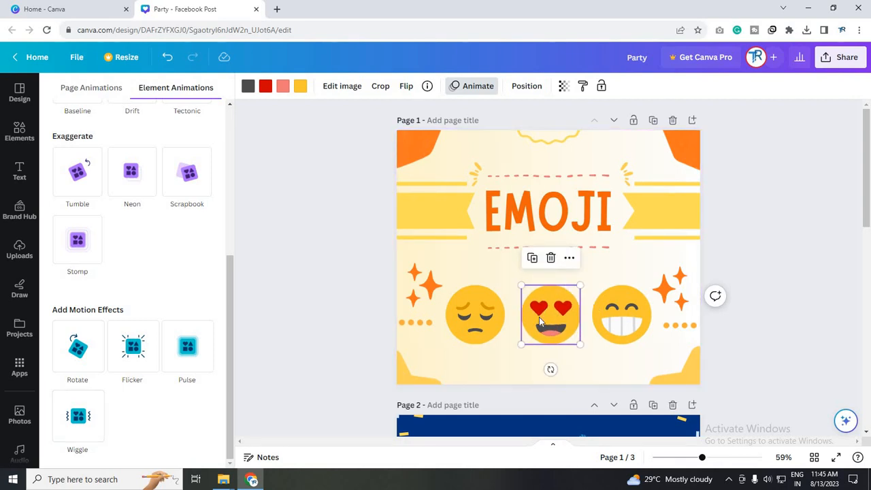
{"action": "left_click", "coordinate": [86, 359]}
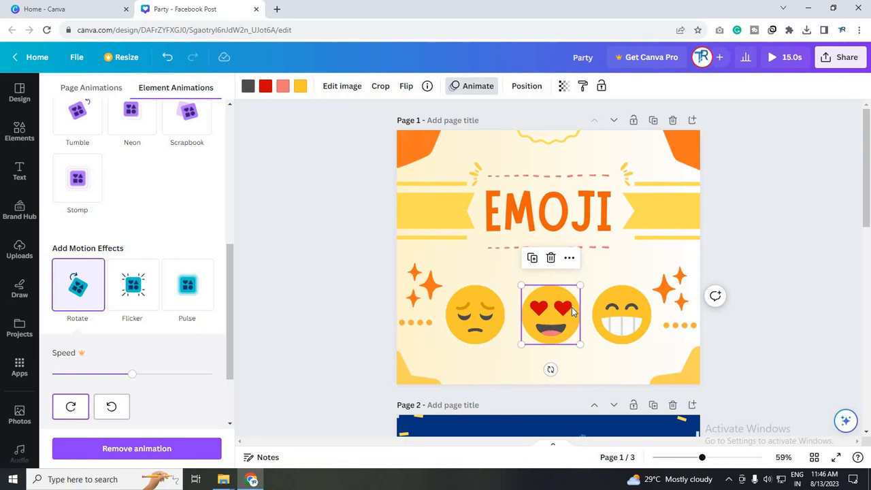
- Apply the Pulse motion effect to the grinning emoji and to the sad emoji
{"action": "left_click", "coordinate": [631, 318]}
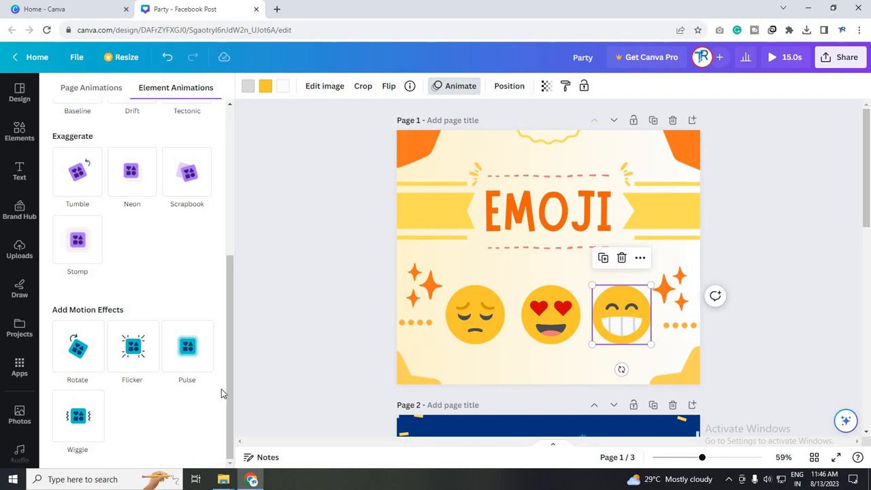
{"action": "left_click", "coordinate": [202, 356]}
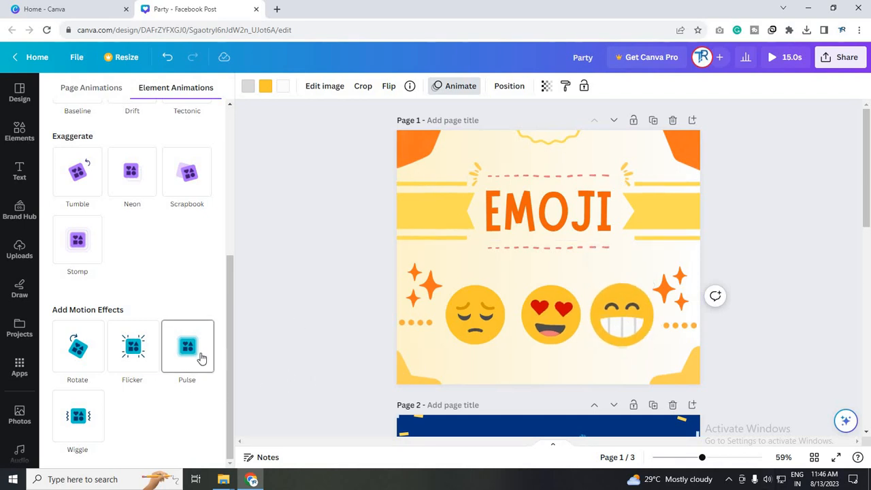
{"action": "left_click", "coordinate": [466, 328]}
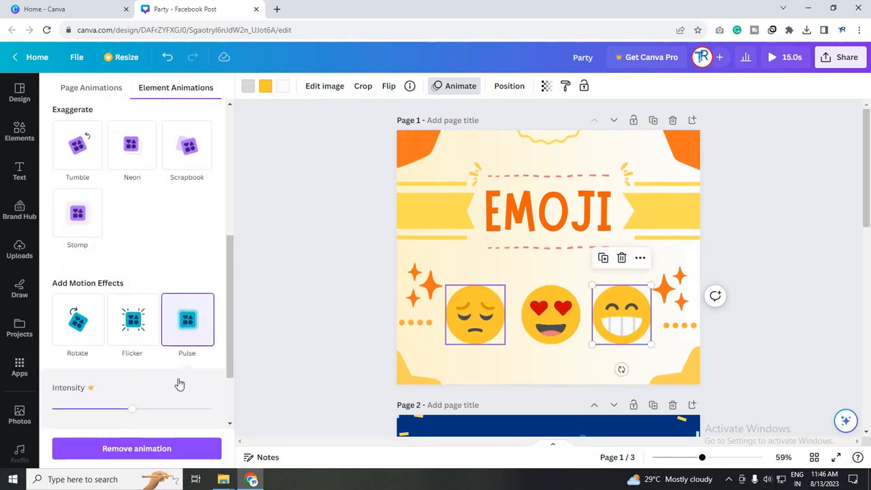
{"action": "left_click", "coordinate": [206, 353]}
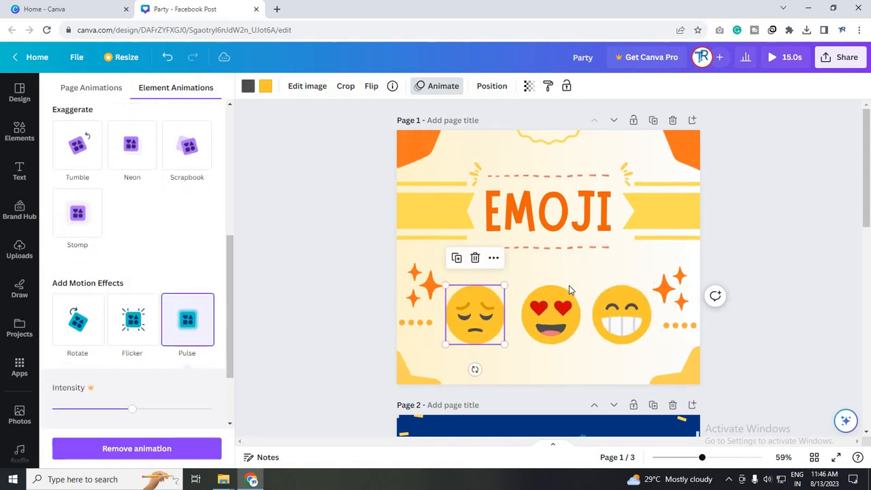
- Group the four decorative corner shapes of page 1
{"action": "left_click", "coordinate": [407, 153]}
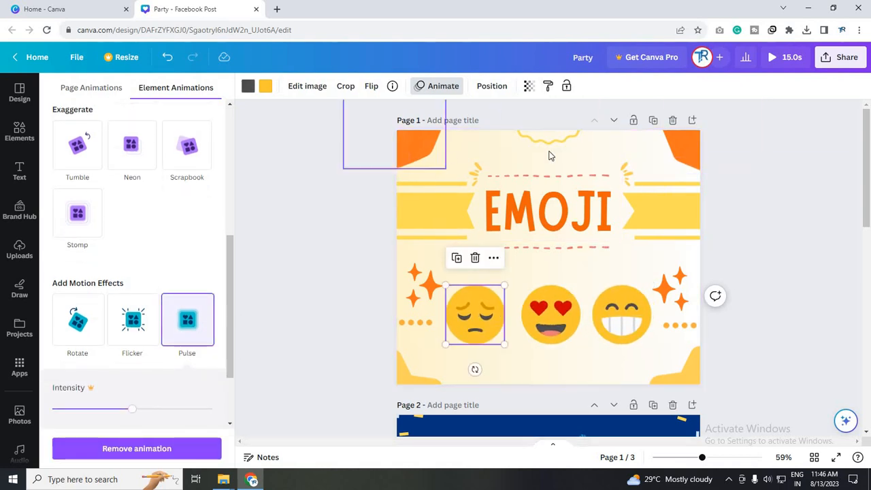
{"action": "left_click", "coordinate": [694, 143], "text": "shift"}
{"action": "left_click", "coordinate": [696, 370], "text": "shift"}
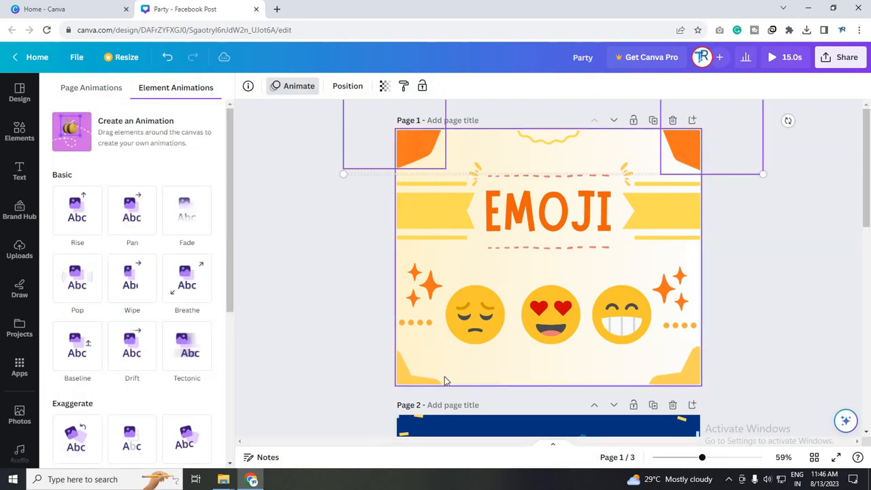
{"action": "left_click", "coordinate": [407, 378], "text": "shift"}
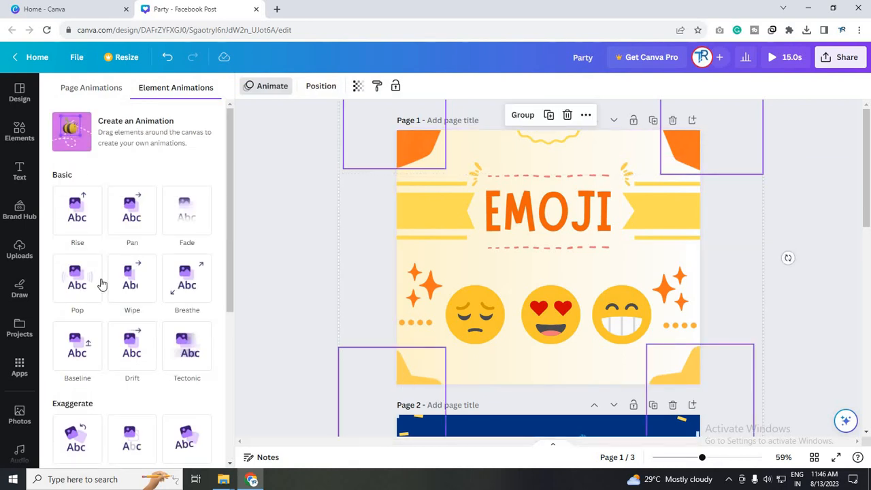
{"action": "key", "text": "ctrl+g"}
- Apply the Flicker motion effect to the grouped corner shapes
{"action": "scroll", "coordinate": [119, 375], "scroll_direction": "down", "scroll_amount": 4}
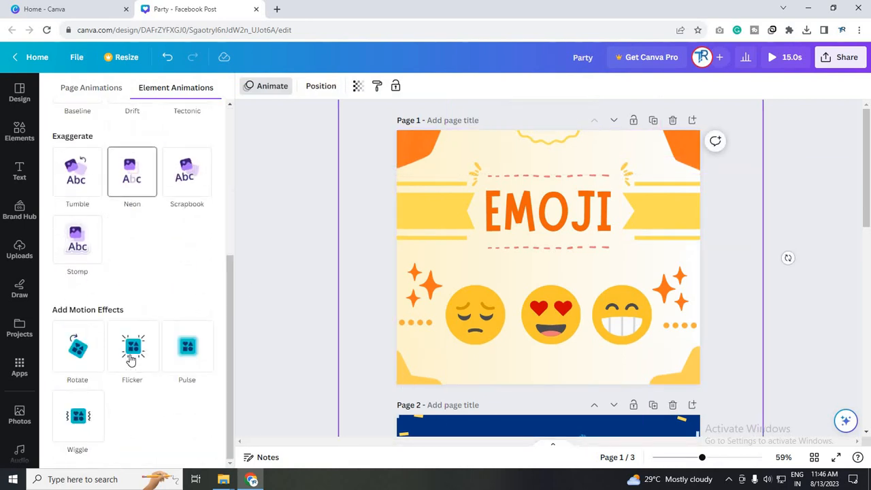
{"action": "left_click", "coordinate": [131, 359]}
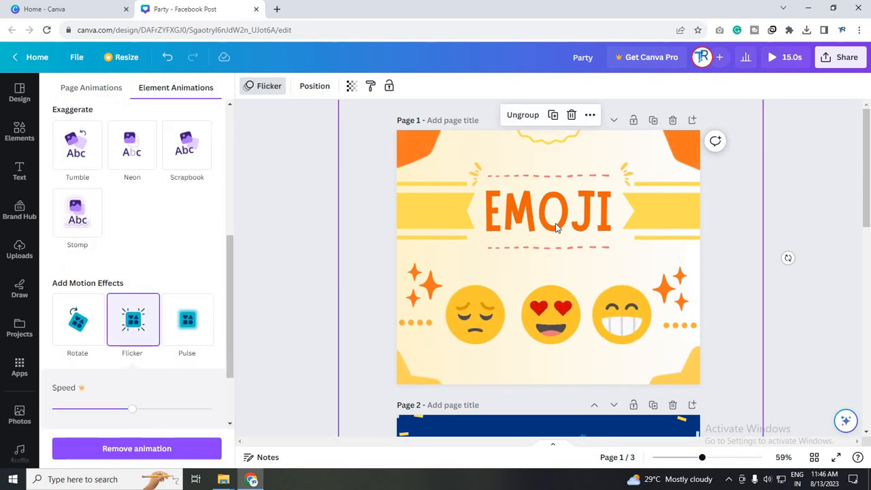
{"action": "left_click", "coordinate": [810, 211]}
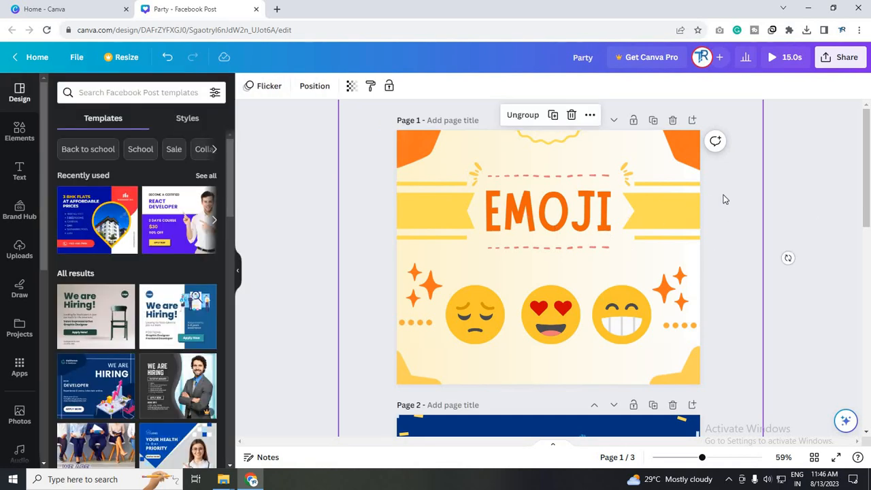
- Send the grouped corner shapes to the back layer
{"action": "left_click", "coordinate": [695, 160]}
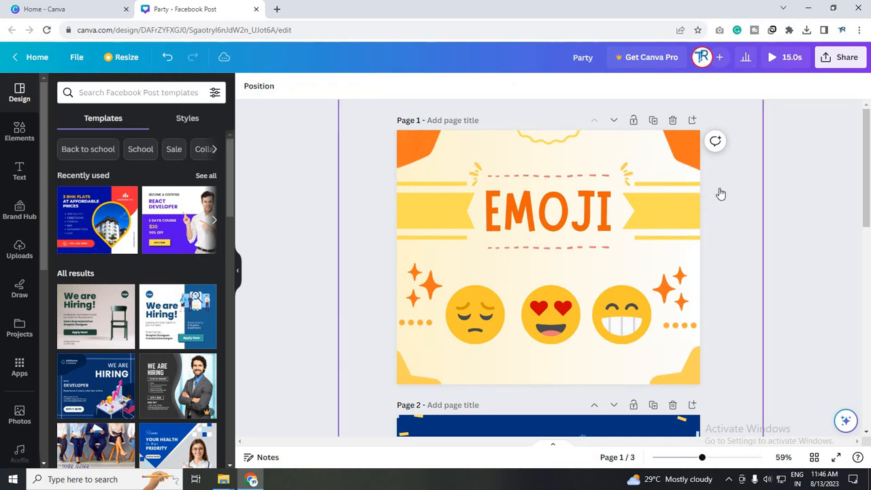
{"action": "right_click", "coordinate": [731, 276]}
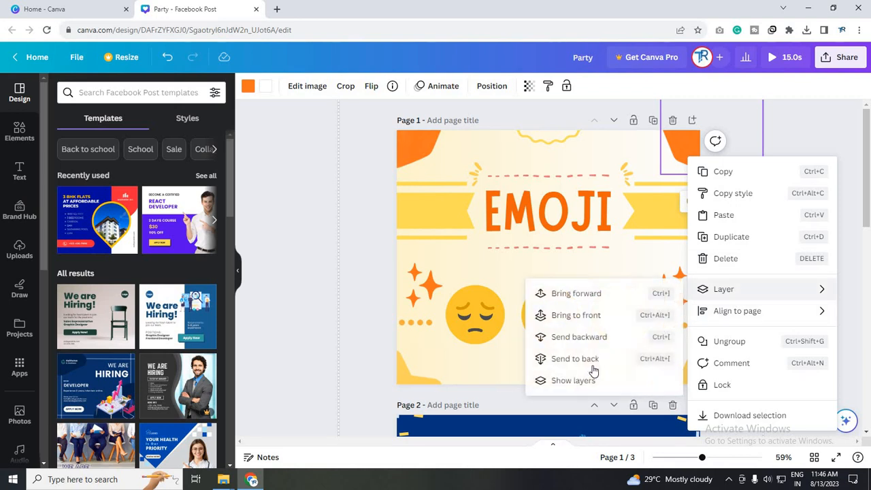
{"action": "left_click", "coordinate": [608, 207]}
{"action": "left_click", "coordinate": [603, 203]}
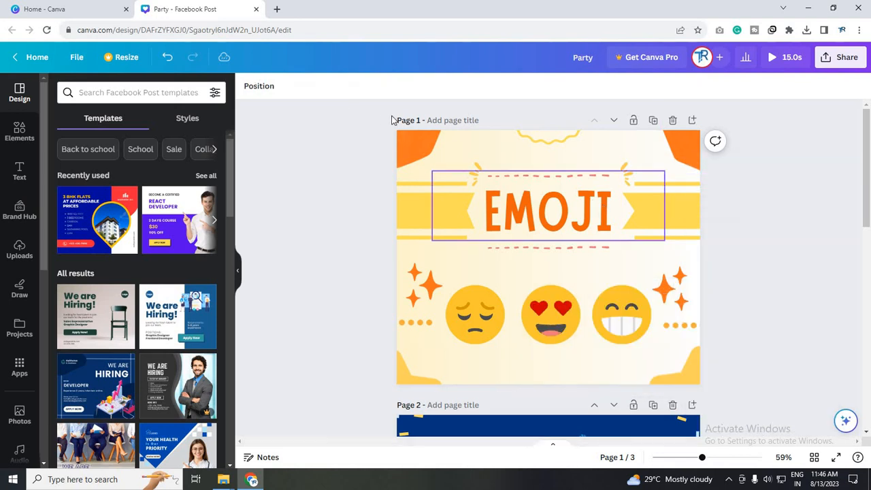
- Apply the Flicker motion effect to the EMOJI title text
{"action": "left_click", "coordinate": [543, 223]}
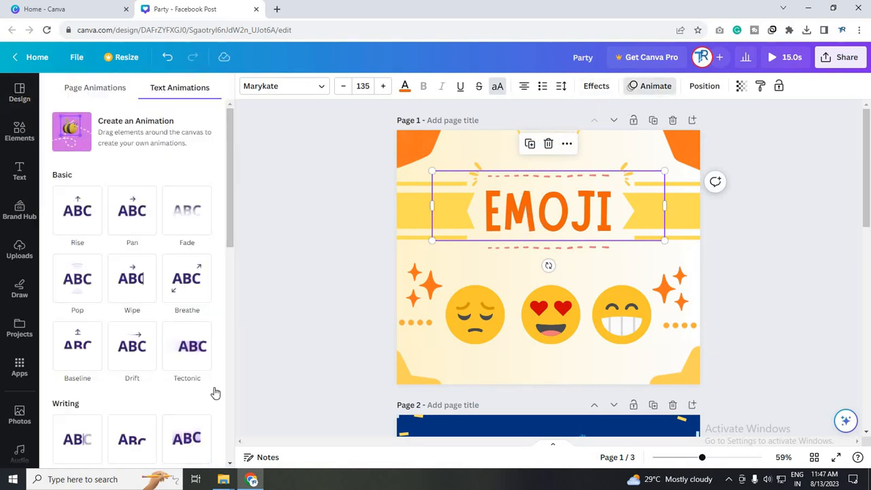
{"action": "scroll", "coordinate": [155, 383], "scroll_direction": "down", "scroll_amount": 8}
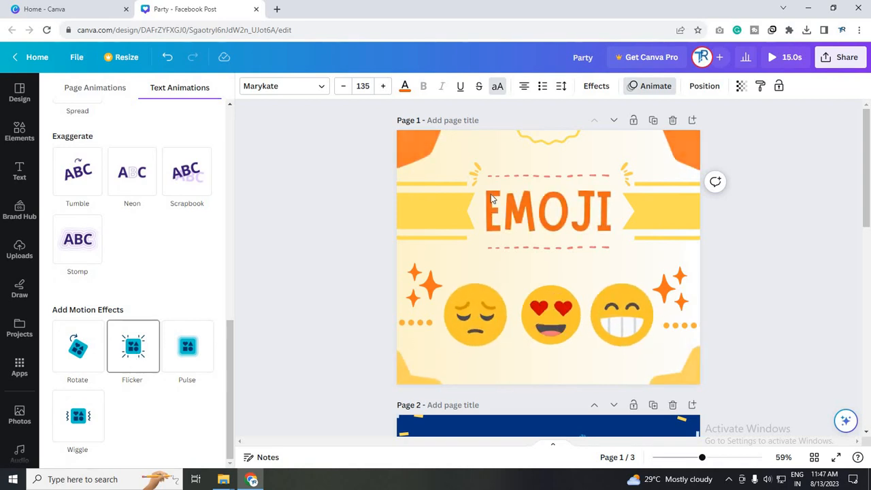
{"action": "left_click", "coordinate": [136, 363]}
{"action": "left_click", "coordinate": [602, 163]}
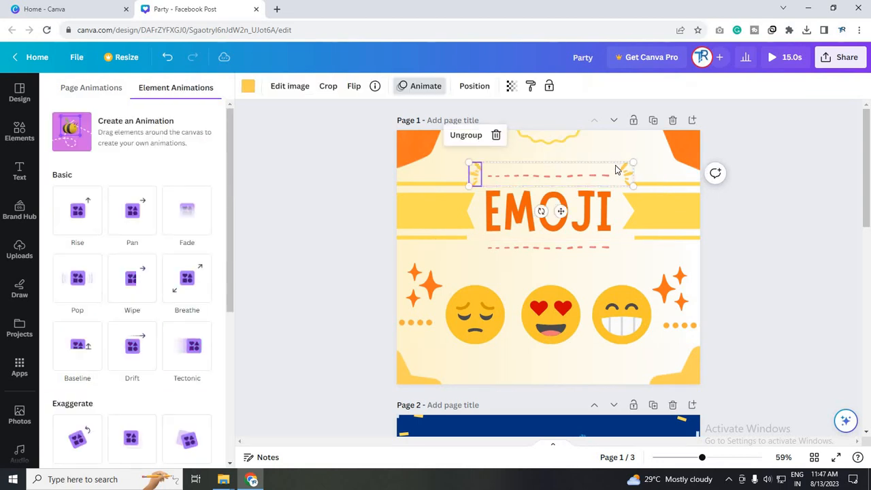
{"action": "left_click", "coordinate": [625, 167]}
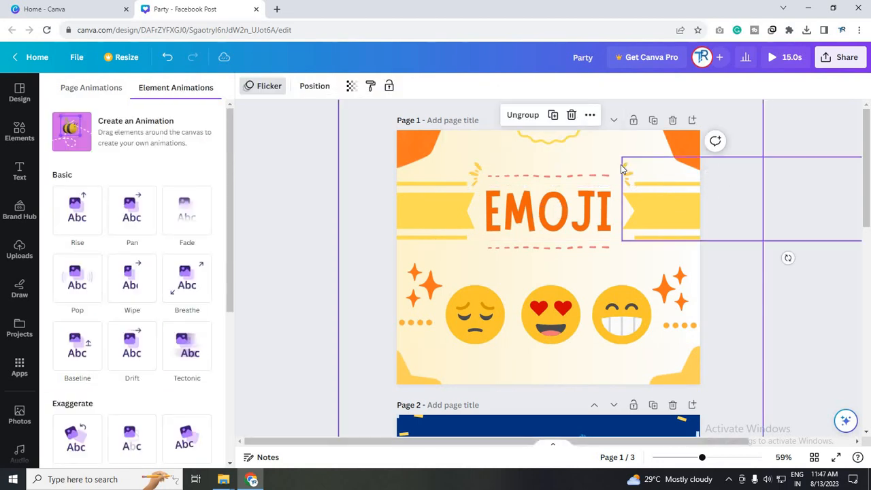
{"action": "left_click", "coordinate": [623, 168]}
{"action": "left_click", "coordinate": [497, 171]}
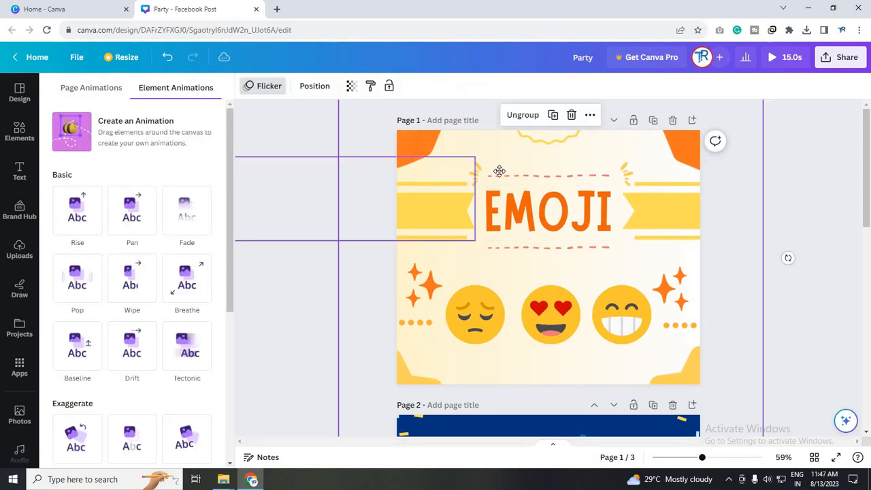
{"action": "key", "text": "ctrl+z"}
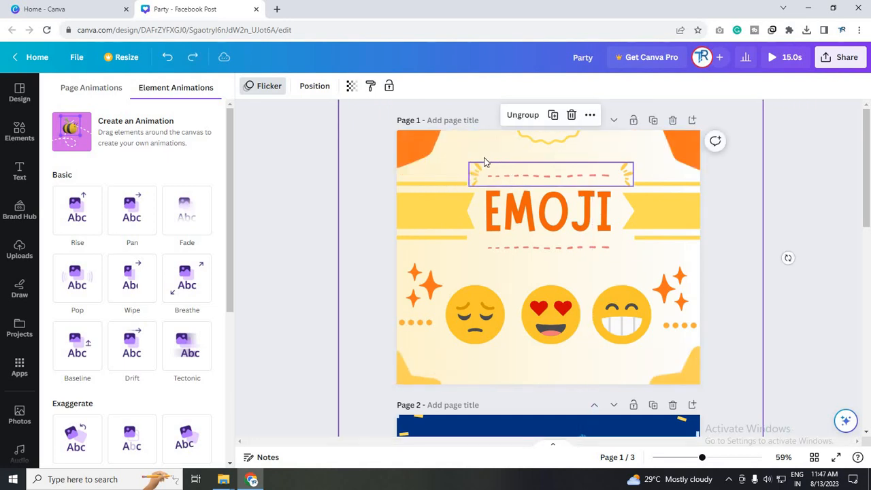
- Preview the Rotate, Flicker, Pulse and Wiggle motion effects on the grouped burst accents beside the EMOJI title, and apply Flicker
{"action": "left_click", "coordinate": [502, 166]}
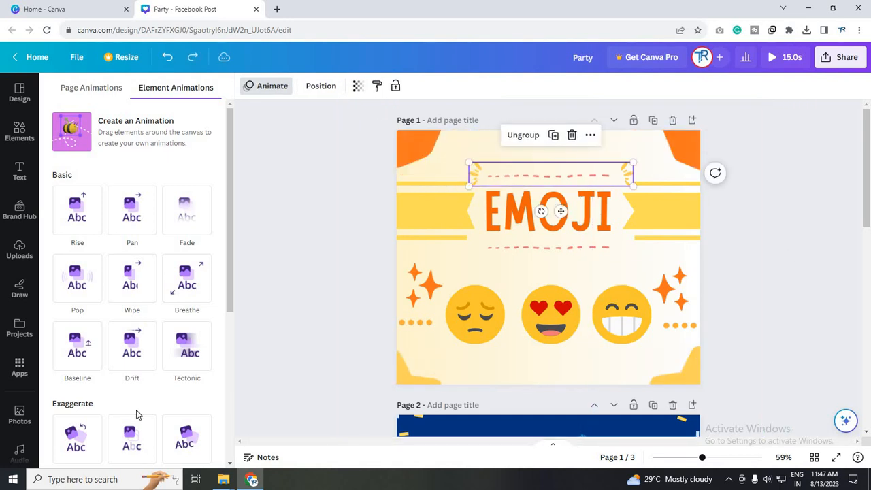
{"action": "scroll", "coordinate": [141, 407], "scroll_direction": "down", "scroll_amount": 4}
{"action": "left_click", "coordinate": [77, 353]}
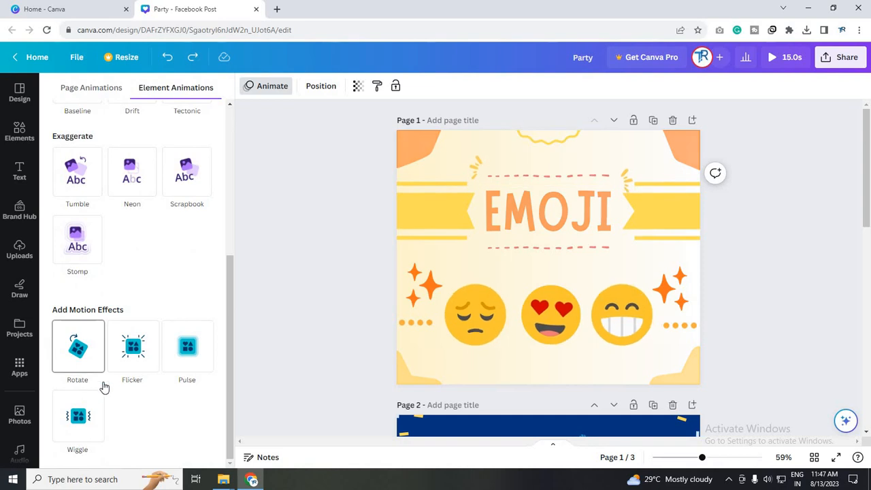
{"action": "left_click", "coordinate": [123, 367]}
{"action": "left_click", "coordinate": [208, 361]}
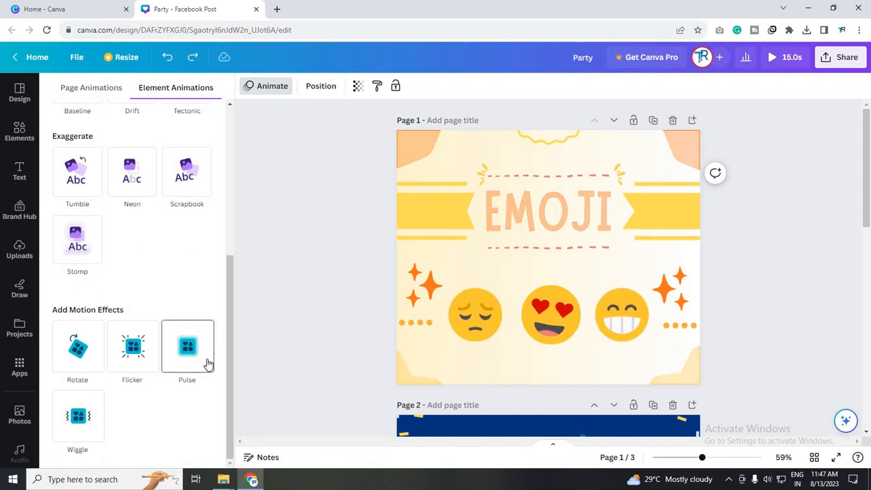
{"action": "left_click", "coordinate": [98, 421]}
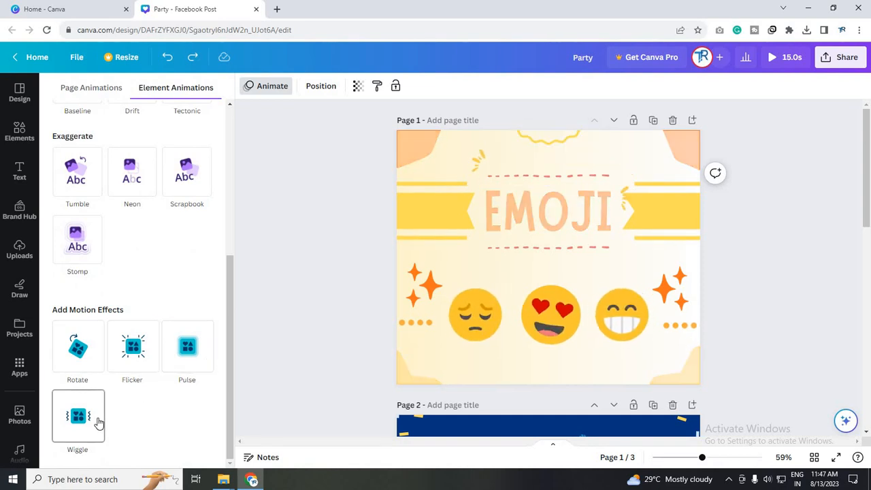
{"action": "left_click", "coordinate": [124, 357]}
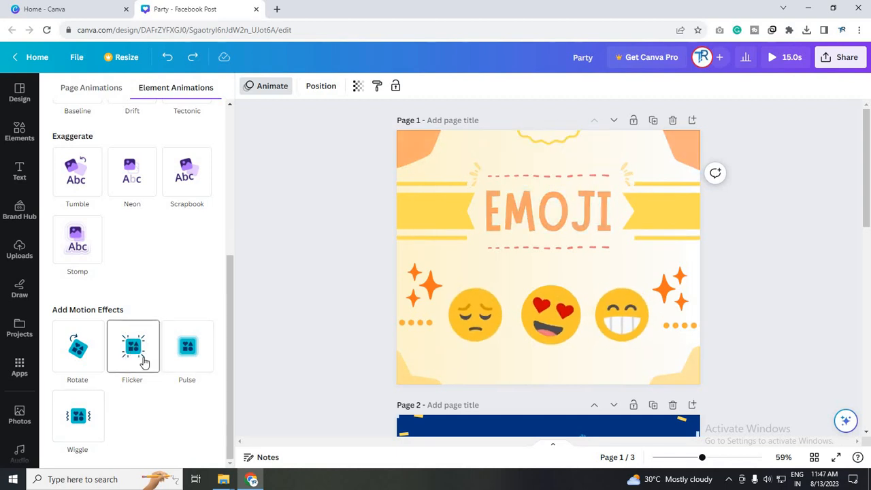
{"action": "left_click", "coordinate": [144, 363]}
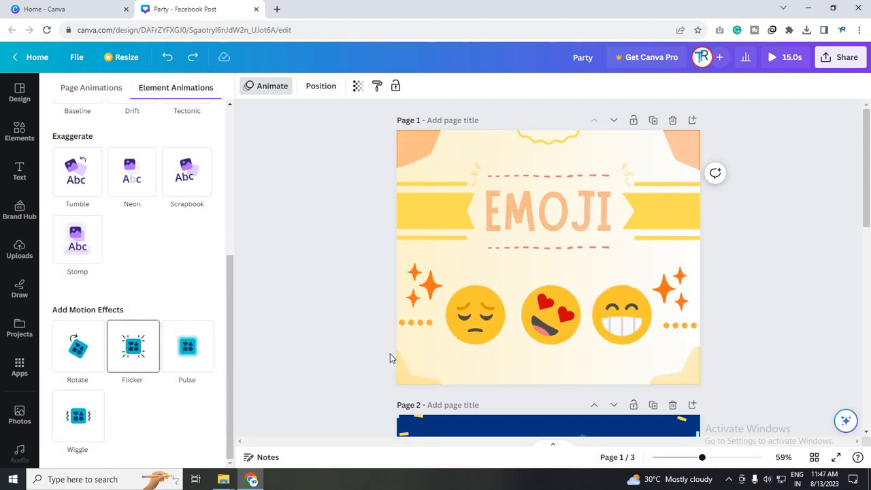
- Apply the Wiggle motion effect to the orange sparkles on both sides of the emojis
{"action": "left_click", "coordinate": [425, 292]}
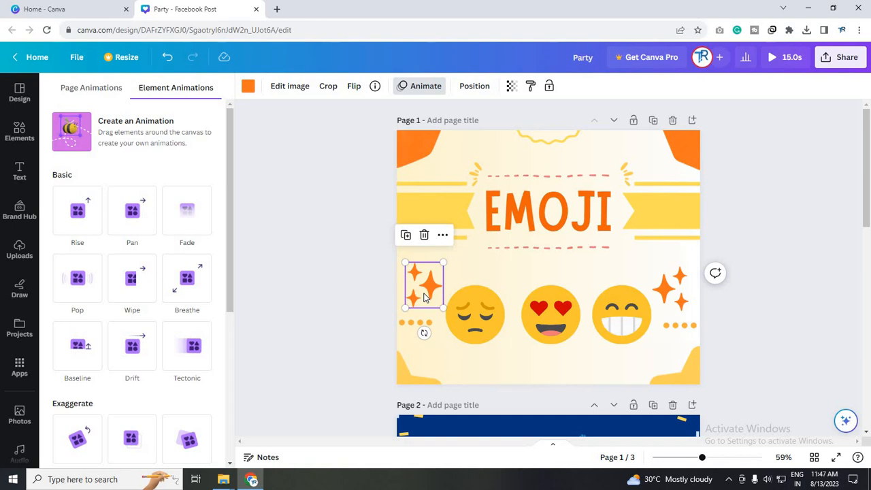
{"action": "scroll", "coordinate": [107, 369], "scroll_direction": "down", "scroll_amount": 4}
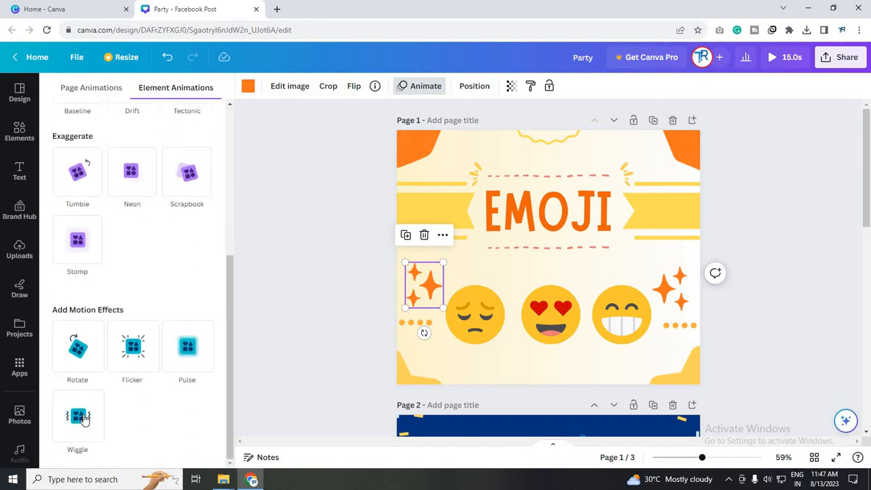
{"action": "left_click", "coordinate": [78, 416]}
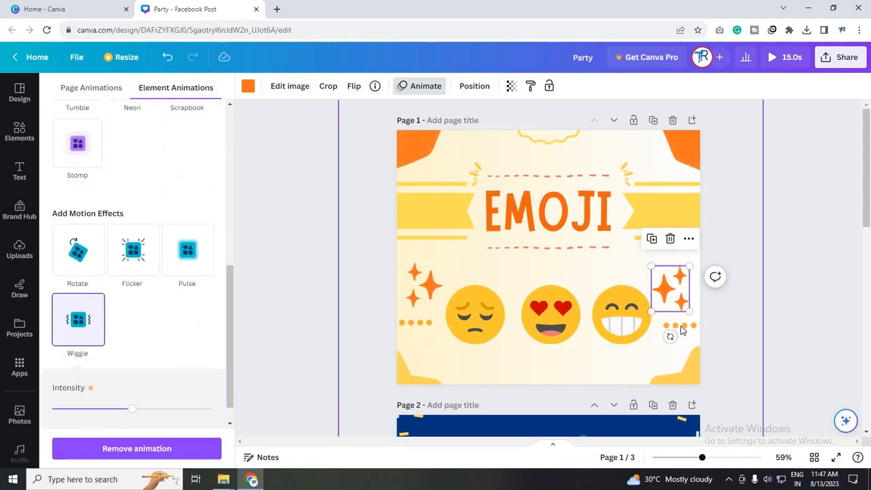
- Apply the Flicker motion effect to the row of orange dots beside the sad emoji, and deselect it
{"action": "left_click", "coordinate": [426, 329]}
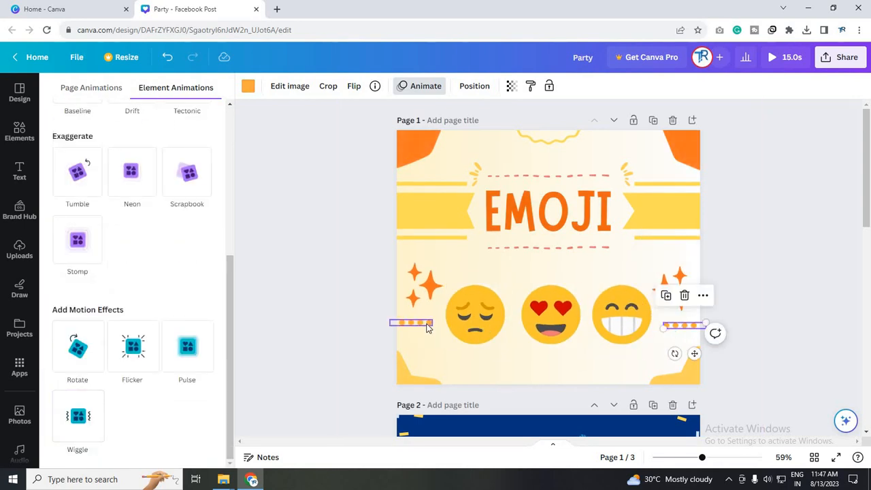
{"action": "left_click", "coordinate": [134, 355]}
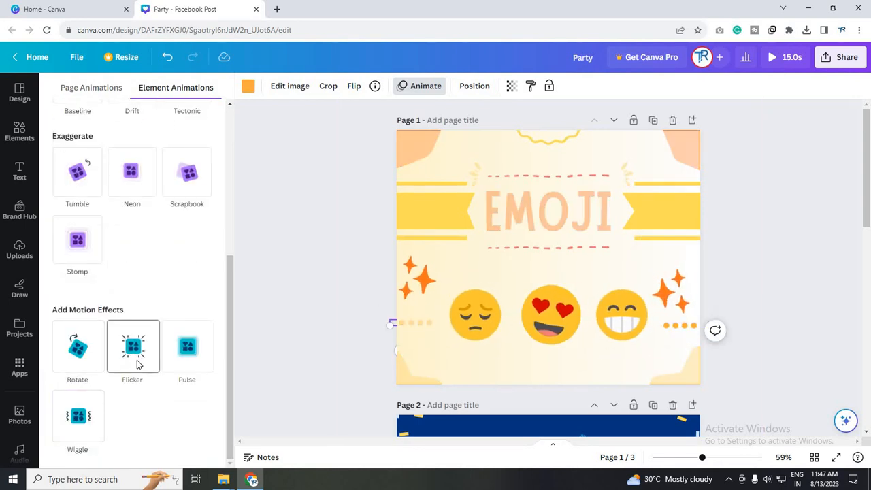
{"action": "left_click", "coordinate": [815, 247]}
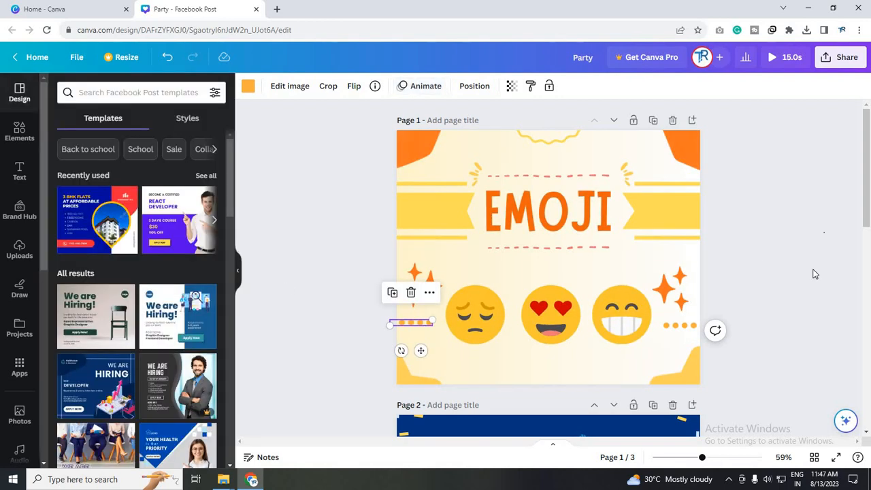
{"action": "left_click", "coordinate": [814, 273]}
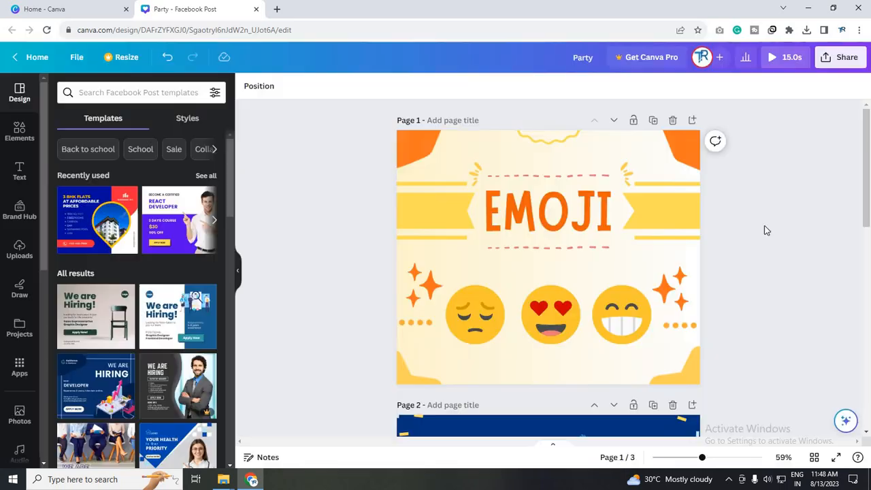
{"action": "scroll", "coordinate": [742, 312], "scroll_direction": "down", "scroll_amount": 4}
{"action": "scroll", "coordinate": [742, 311], "scroll_direction": "up", "scroll_amount": 4}
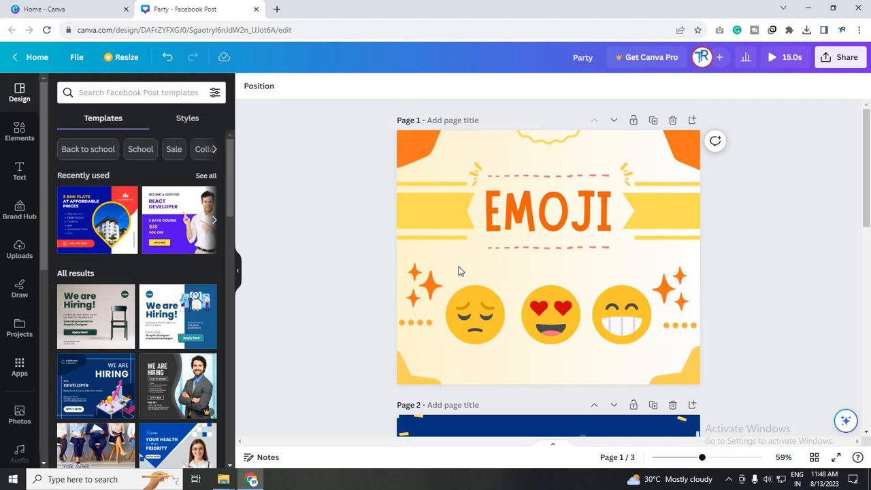
{"action": "scroll", "coordinate": [701, 293], "scroll_direction": "down", "scroll_amount": 3}
{"action": "scroll", "coordinate": [700, 294], "scroll_direction": "down", "scroll_amount": 4}
{"action": "scroll", "coordinate": [700, 294], "scroll_direction": "up", "scroll_amount": 2}
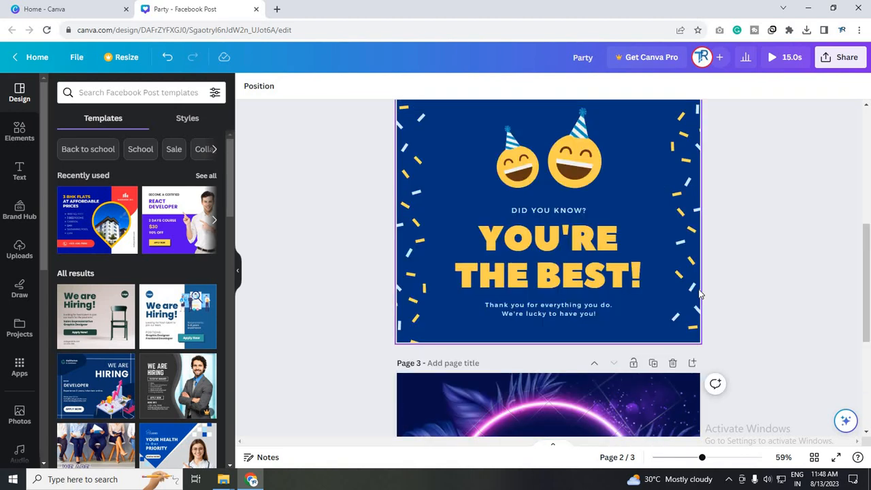
{"action": "scroll", "coordinate": [700, 294], "scroll_direction": "up", "scroll_amount": 5}
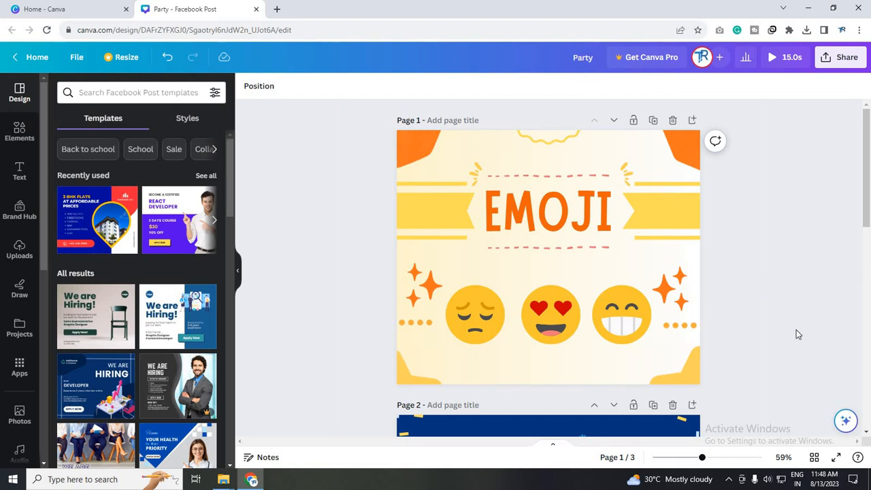
{"action": "scroll", "coordinate": [798, 336], "scroll_direction": "down", "scroll_amount": 2}
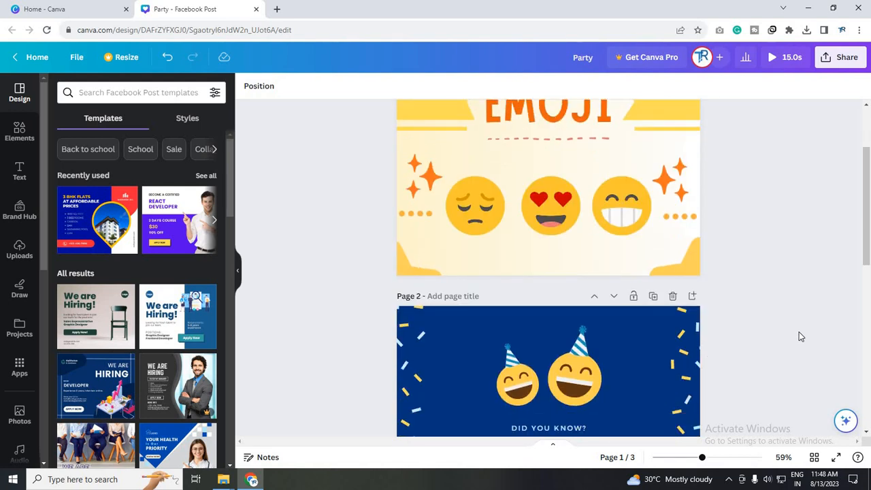